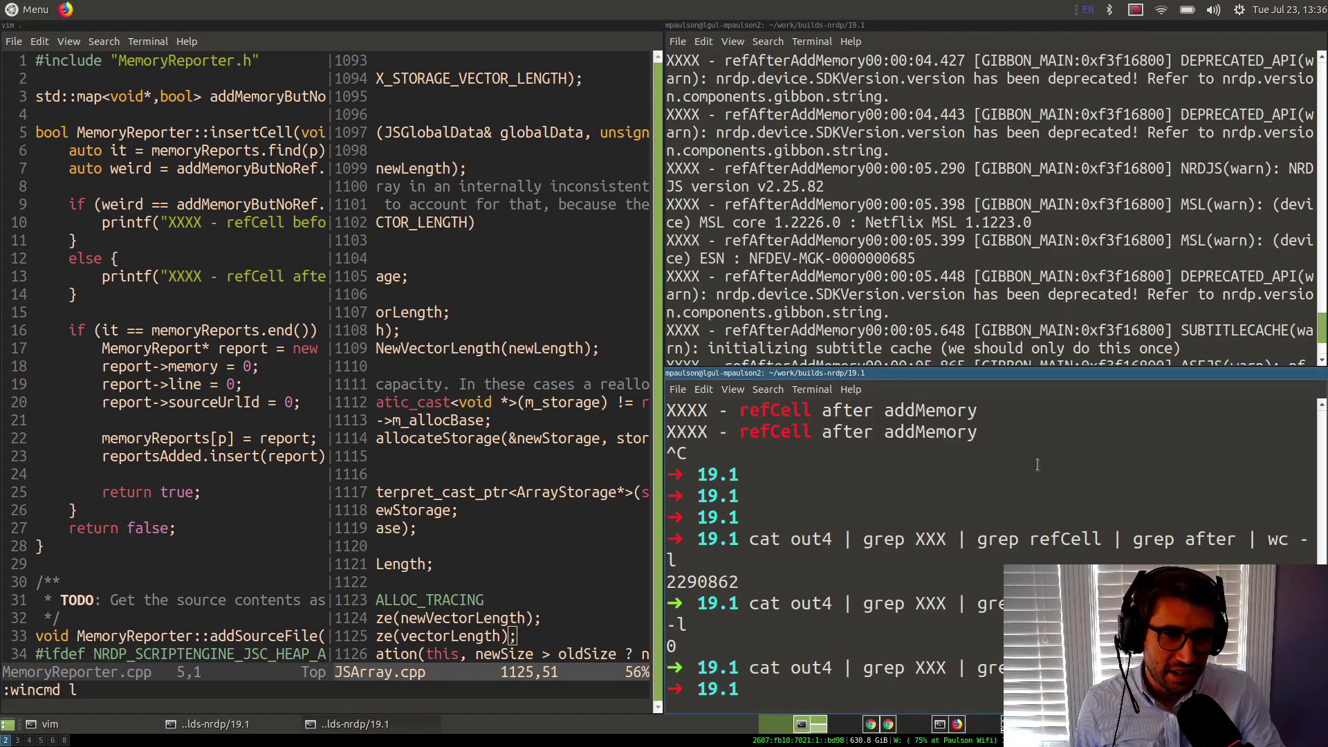
# - Browse MemoryReporter.cpp fullscreen, down to addMemory and back up to addSourceFile
pyautogui.press('F11')
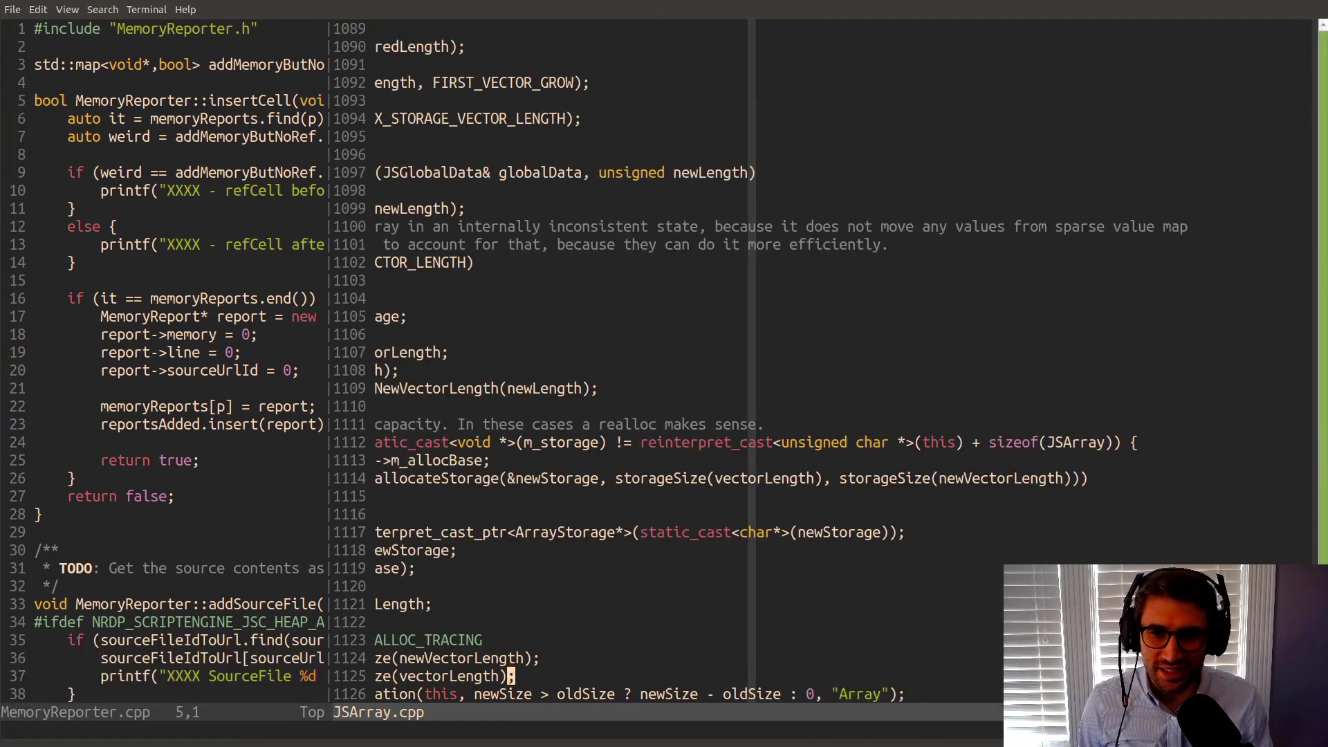
pyautogui.hotkey('ctrl', 'h')
pyautogui.press('j')
pyautogui.press('j')
pyautogui.press('j')
pyautogui.press('j')
pyautogui.press('j')
pyautogui.press('j')
pyautogui.press('j')
pyautogui.press('j')
pyautogui.press('j')
pyautogui.press('j')
pyautogui.press('j')
pyautogui.press('j')
pyautogui.press('j')
pyautogui.press('j')
pyautogui.press('j')
pyautogui.press('j')
pyautogui.press('j')
pyautogui.press('j')
pyautogui.press('k')
pyautogui.press('k')
pyautogui.press('k')
pyautogui.press('j')
pyautogui.press('j')
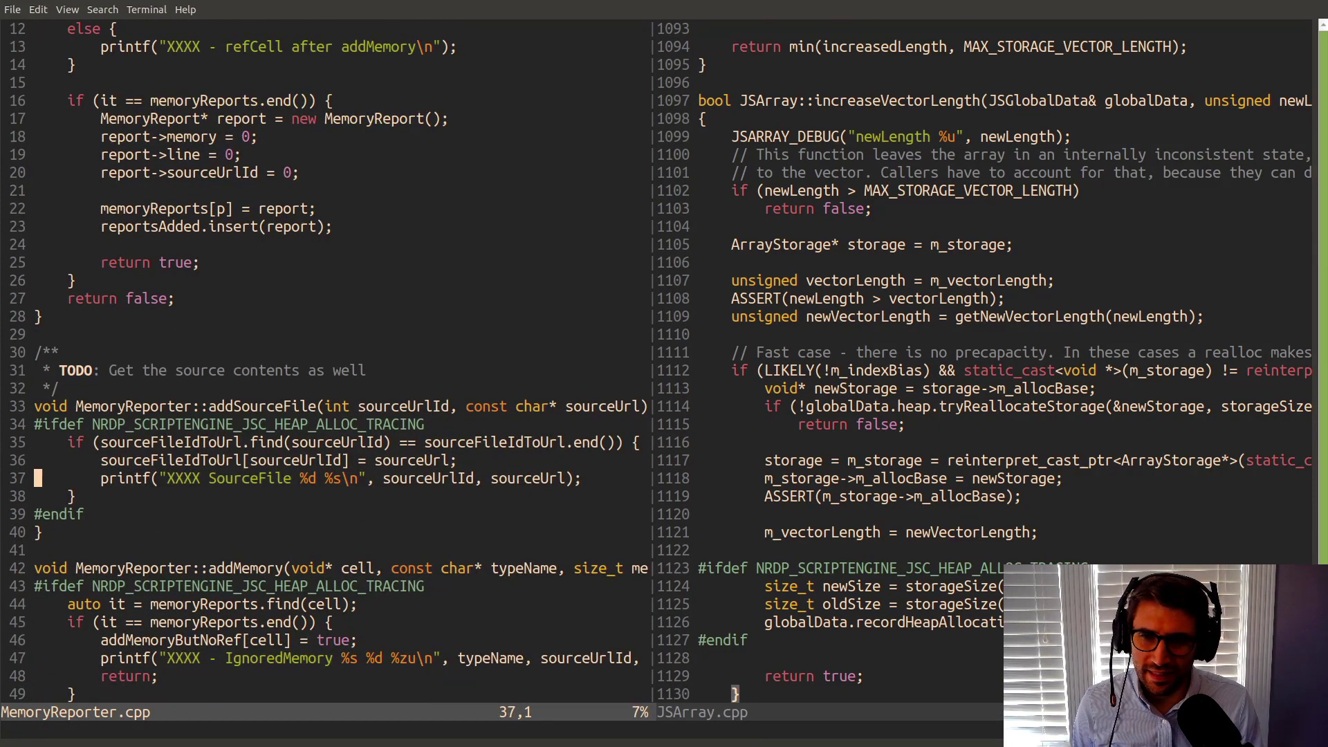
pyautogui.press('j')
pyautogui.press('F11')
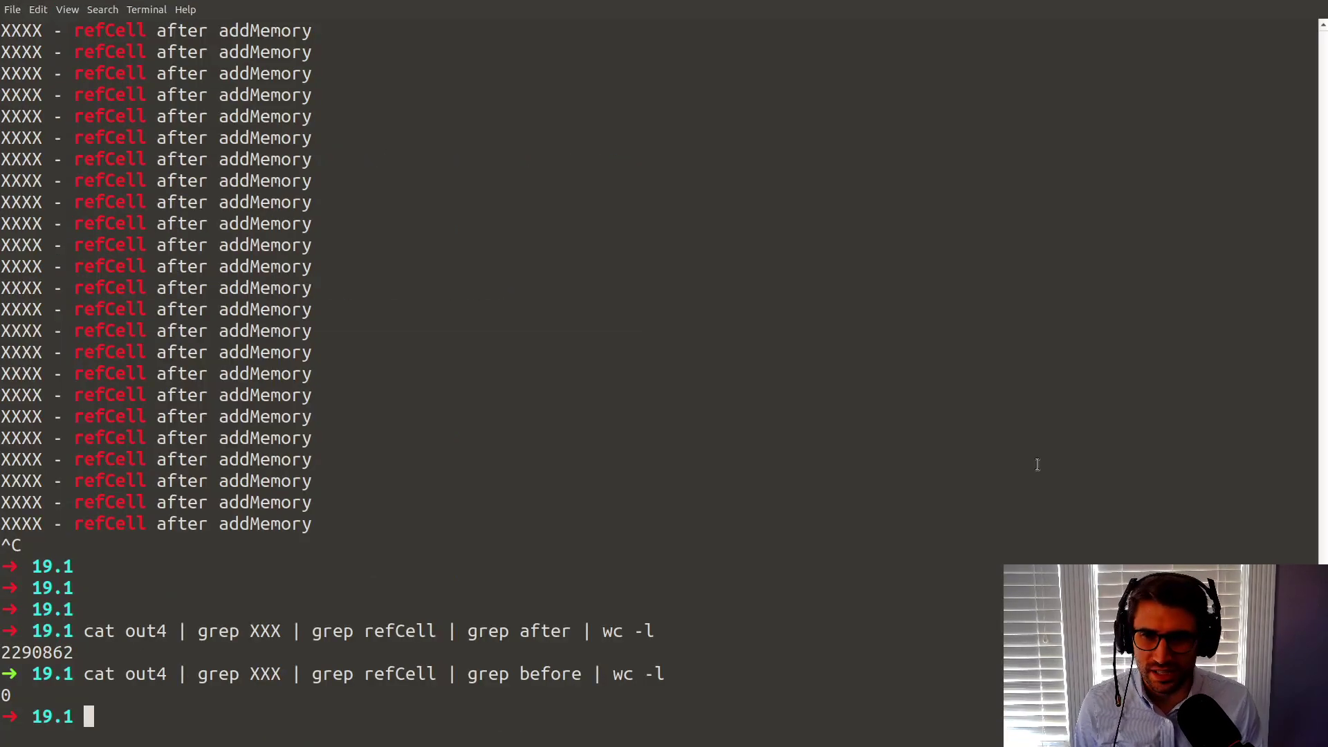
pyautogui.write('vim .')
# - Open process.js from the build-folder explorer and add blank lines below the require statements
pyautogui.press('Return')
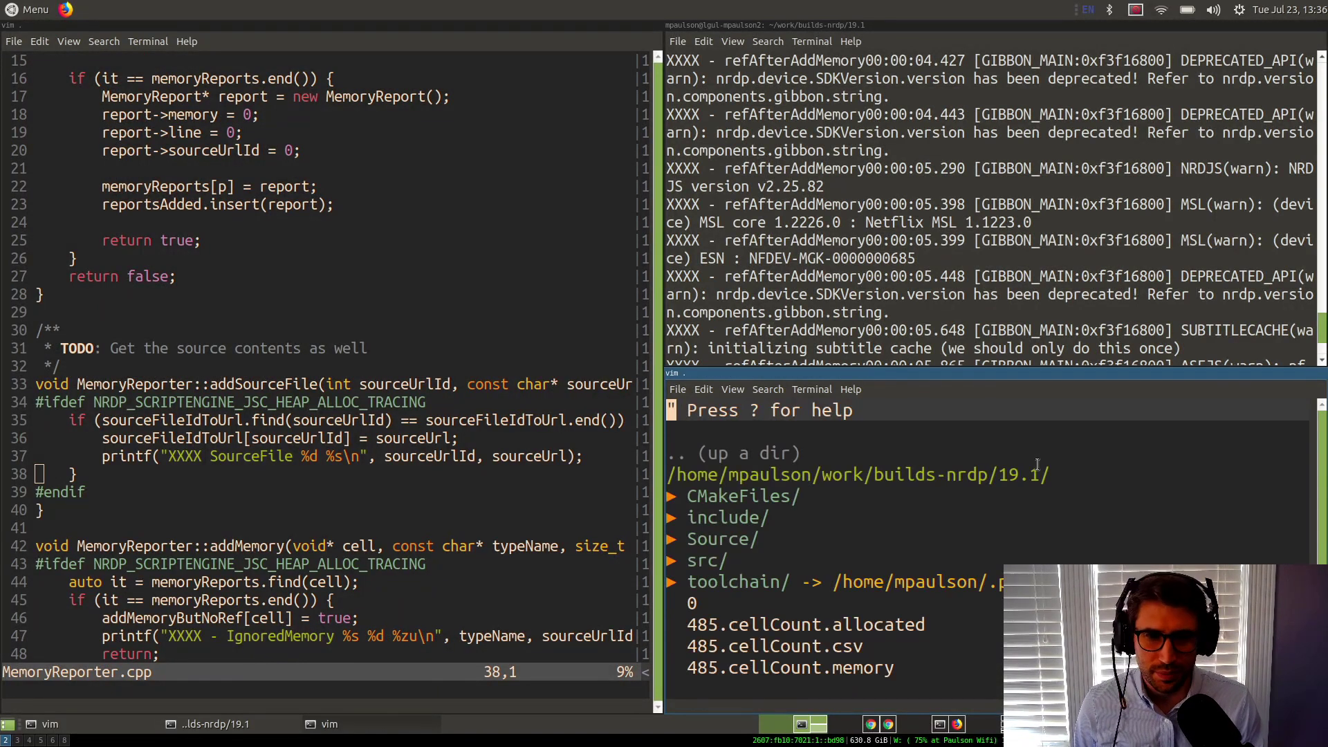
pyautogui.press('F11')
pyautogui.hotkey('shift', 'g')
pyautogui.press('k')
pyautogui.press('k')
pyautogui.press('k')
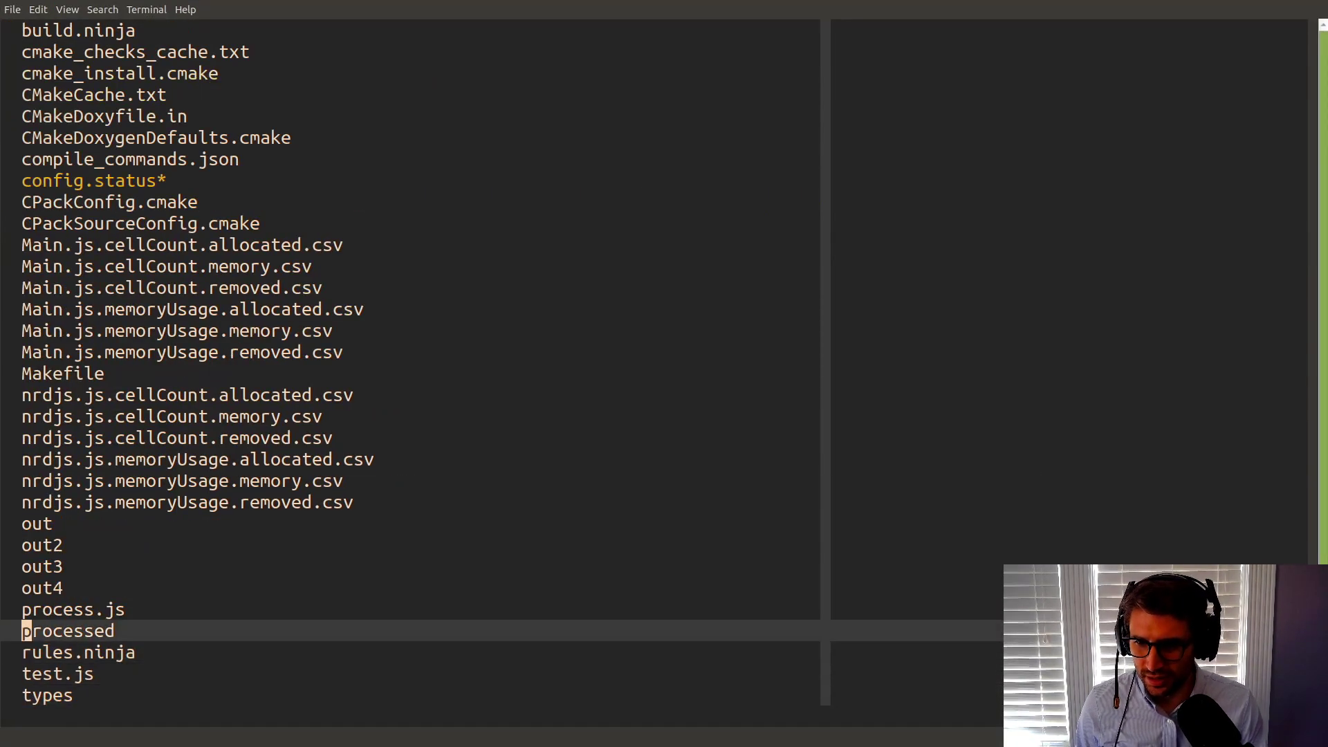
pyautogui.press('k')
pyautogui.press('Return')
pyautogui.press('o')
pyautogui.press('Return')
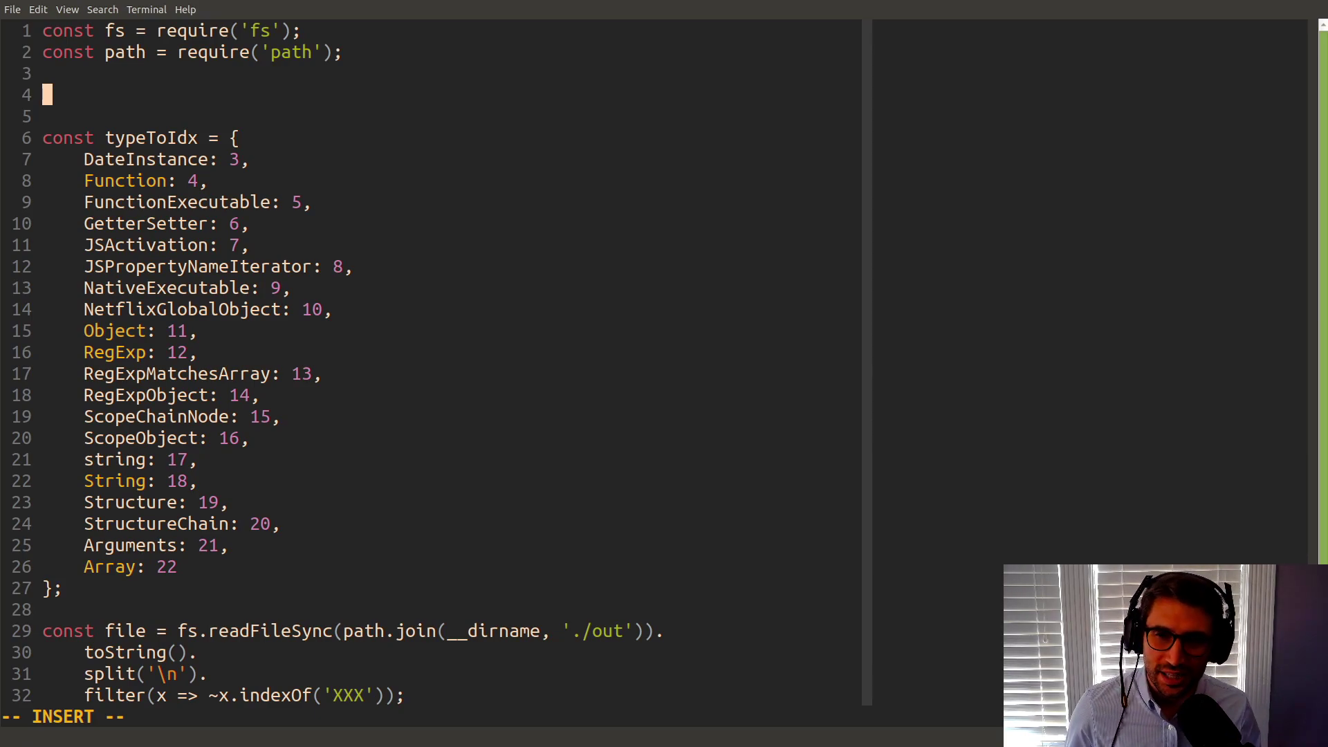
pyautogui.write('function')
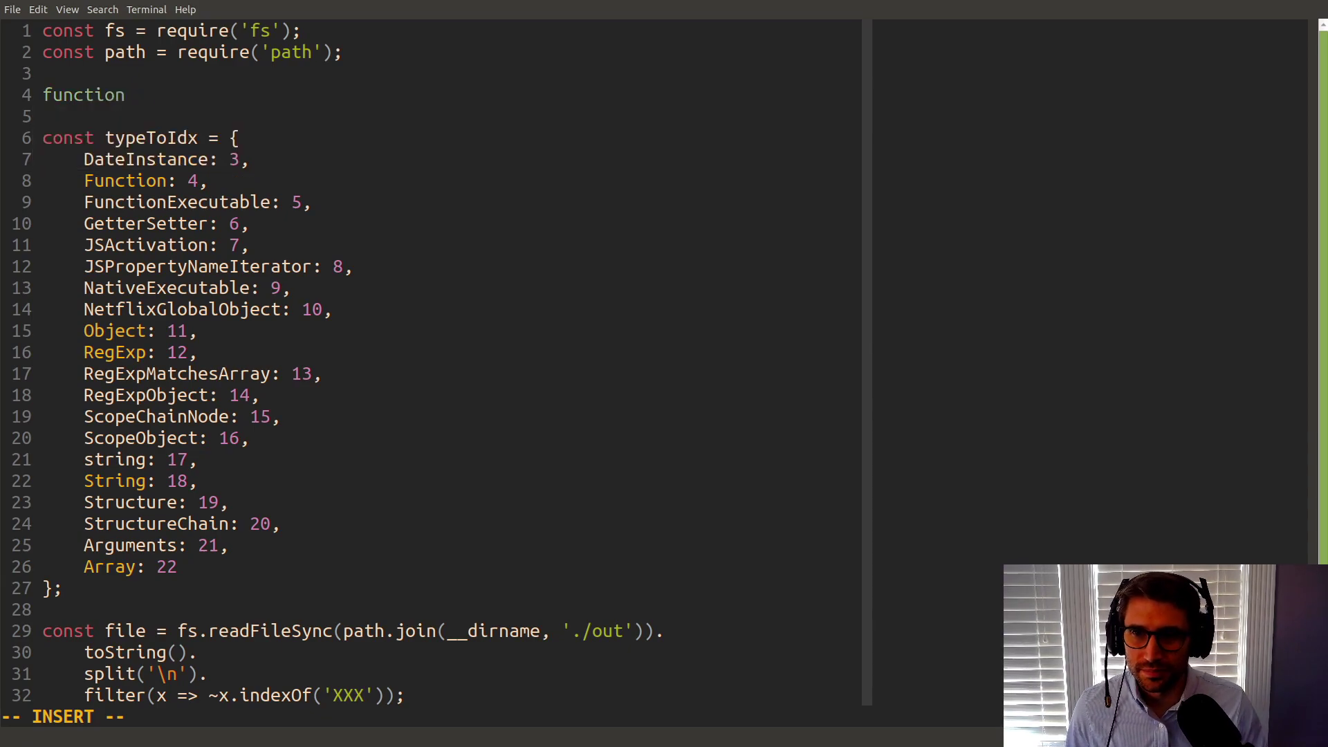
# - Delete the 'function' line and the empty line 4, saving process.js
pyautogui.press('Escape')
pyautogui.press('d')
pyautogui.press('d')
pyautogui.write(':w')
pyautogui.press('Return')
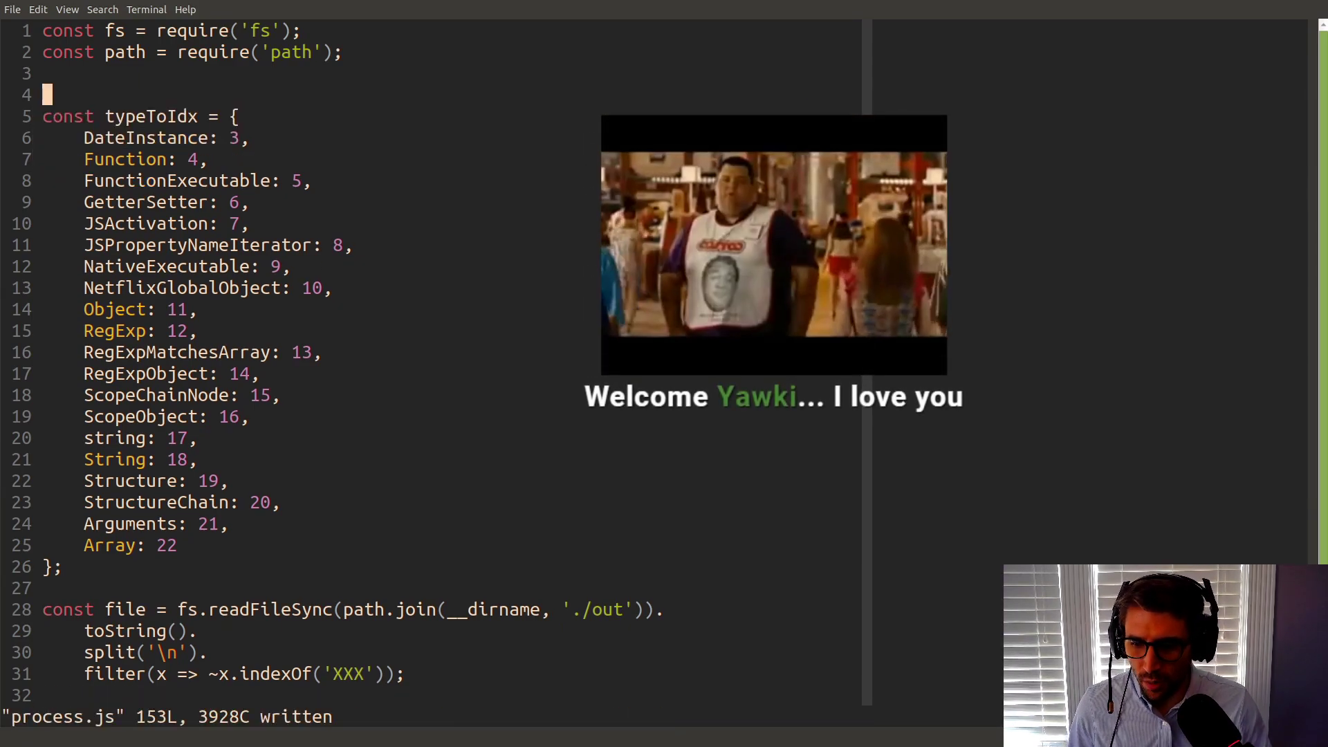
pyautogui.hotkey('ctrl', 'c')
pyautogui.press('d')
pyautogui.press('d')
pyautogui.hotkey('ctrl', 'c')
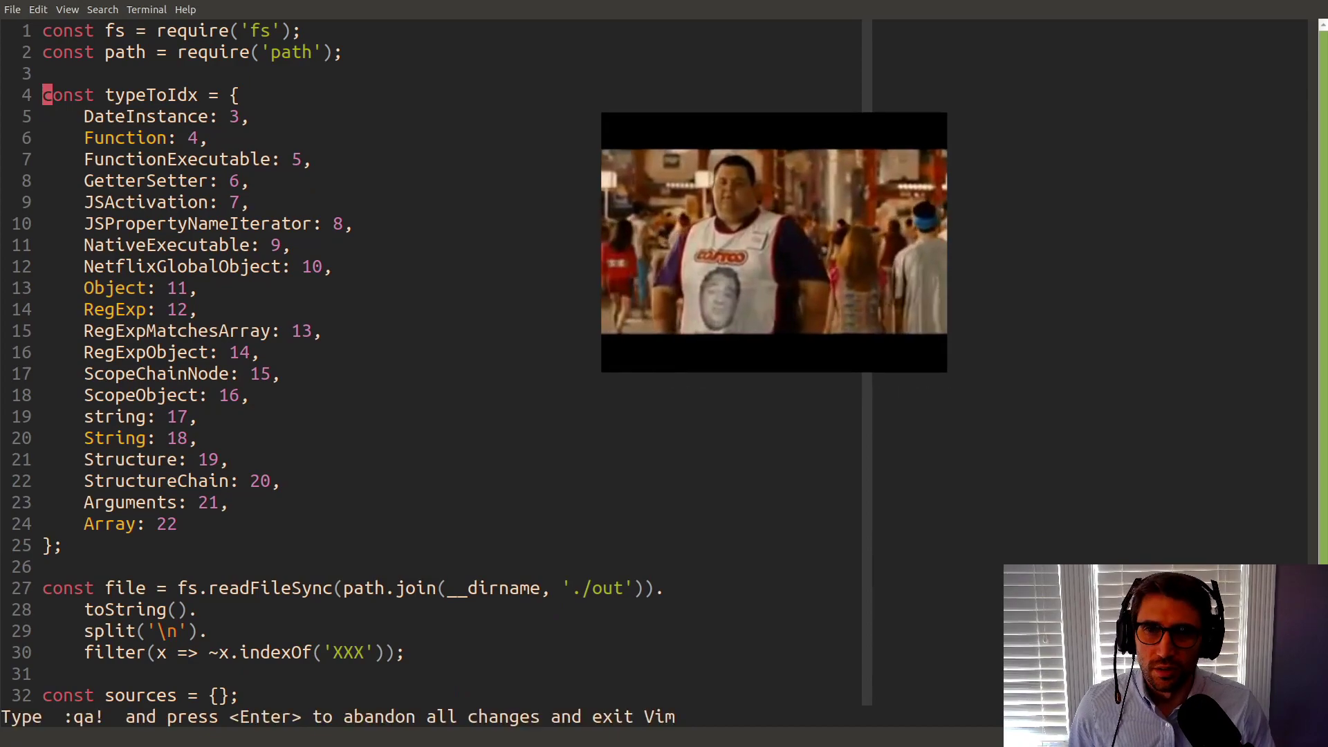
pyautogui.write(':w')
pyautogui.press('Return')
pyautogui.write('O')
pyautogui.write('f')
pyautogui.write('or (')
# - Start a new empty line above the 'for (' line
pyautogui.press('Escape')
pyautogui.press('k')
pyautogui.press('o')
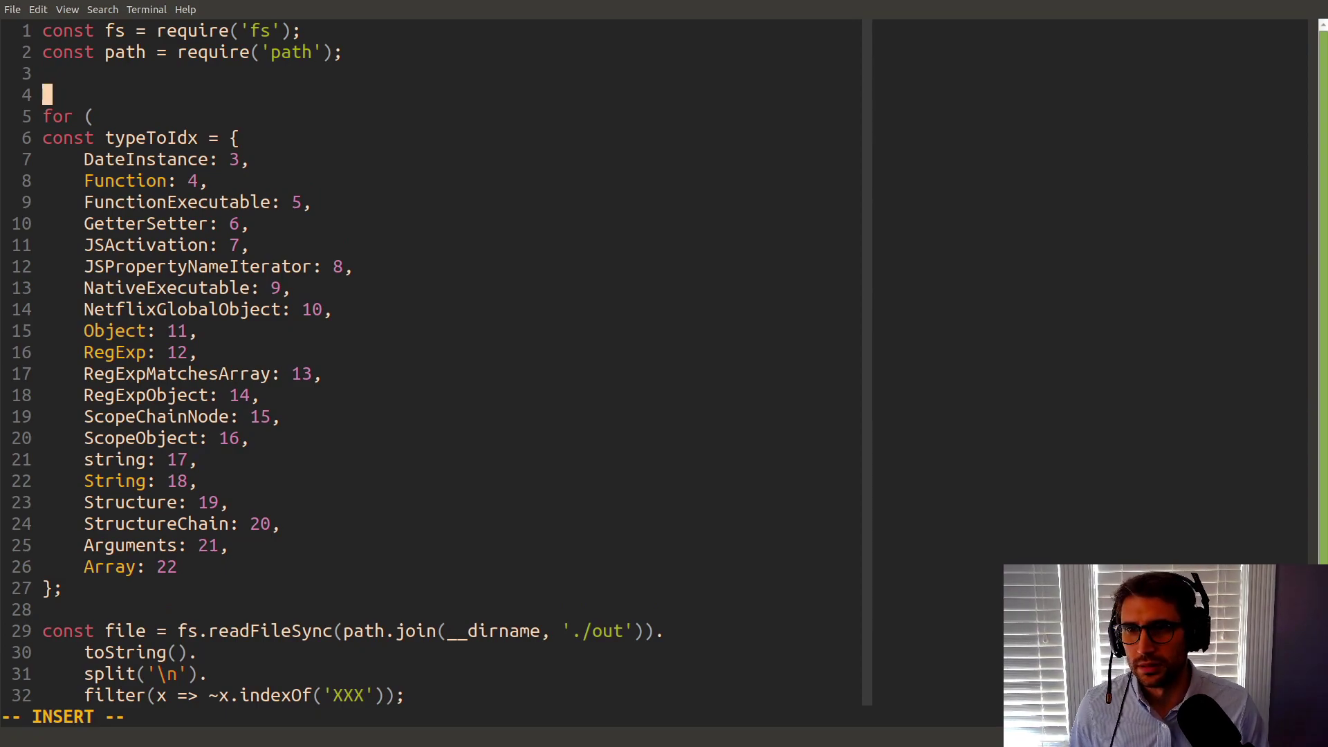